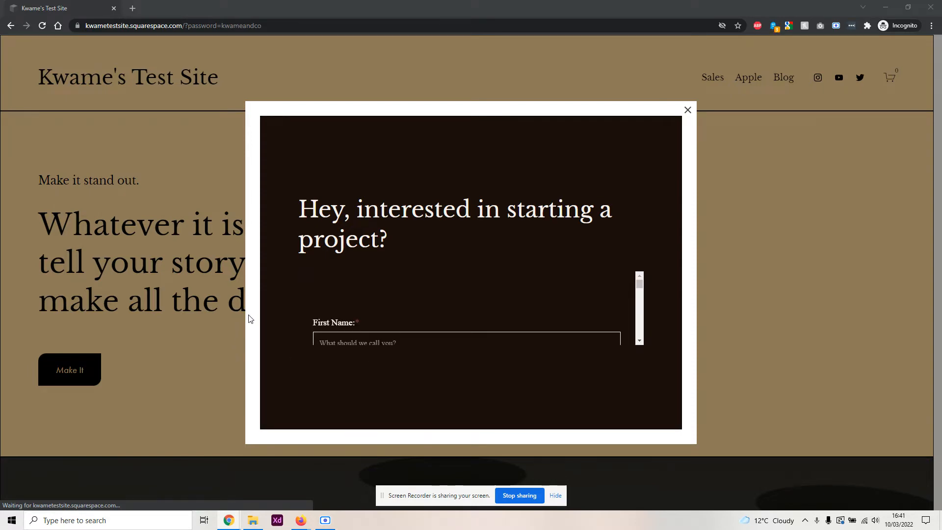
Step: Examine the project enquiry form in the lightbox pop-up through to its end and close the pop-up
scroll(398, 308, down, 6)
scroll(400, 311, down, 4)
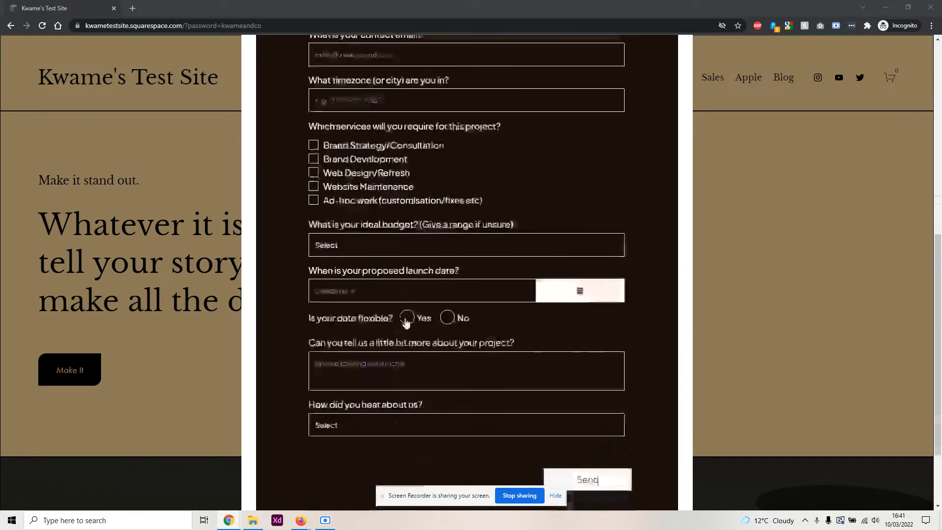
scroll(406, 322, up, 10)
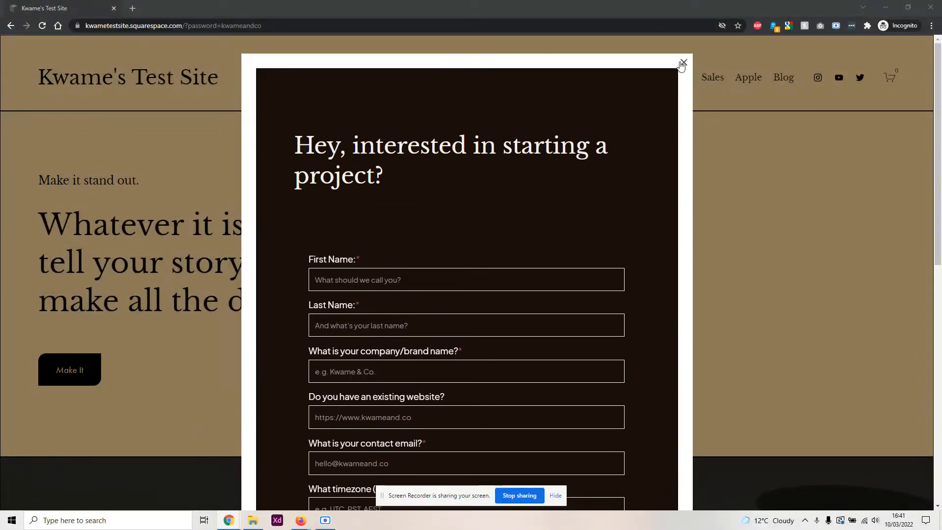
click(687, 63)
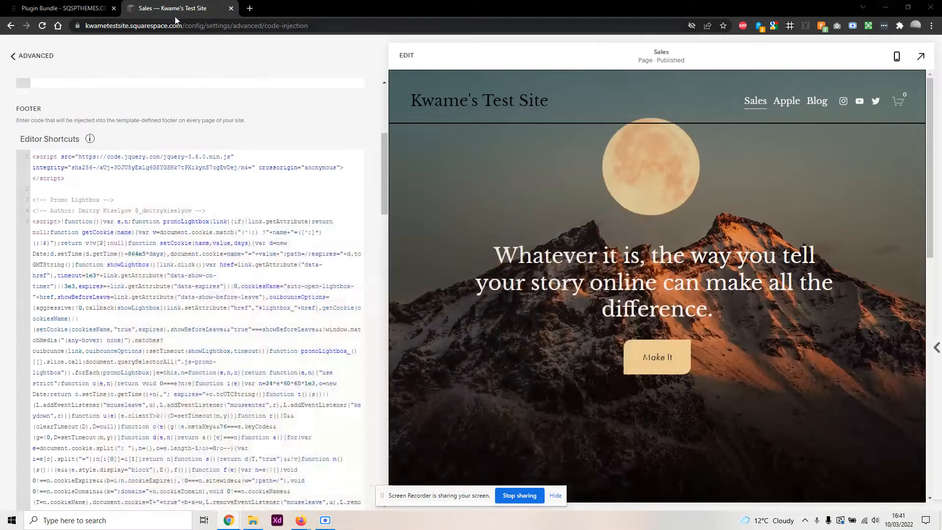
Step: Open the Squarespace Lightbox Anything Plugin page and examine its features, the three addons and the licence options
click(62, 6)
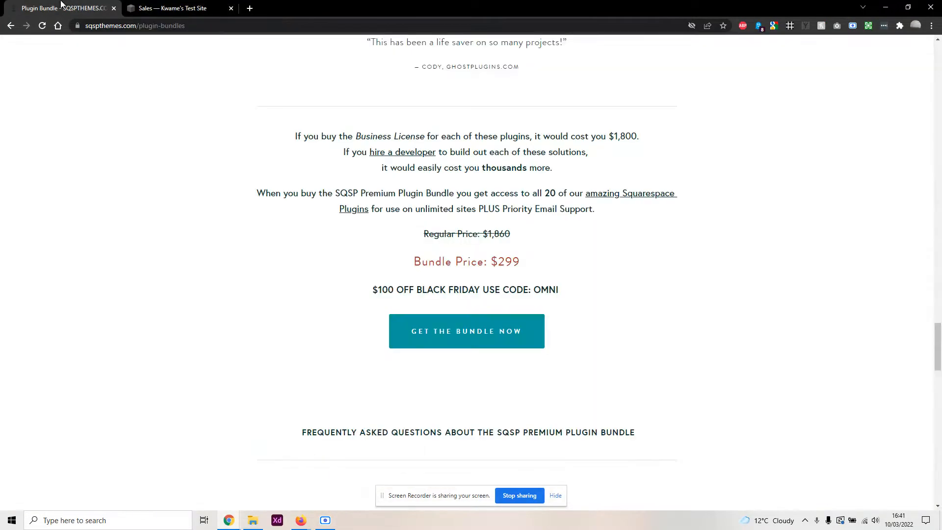
scroll(569, 195, up, 20)
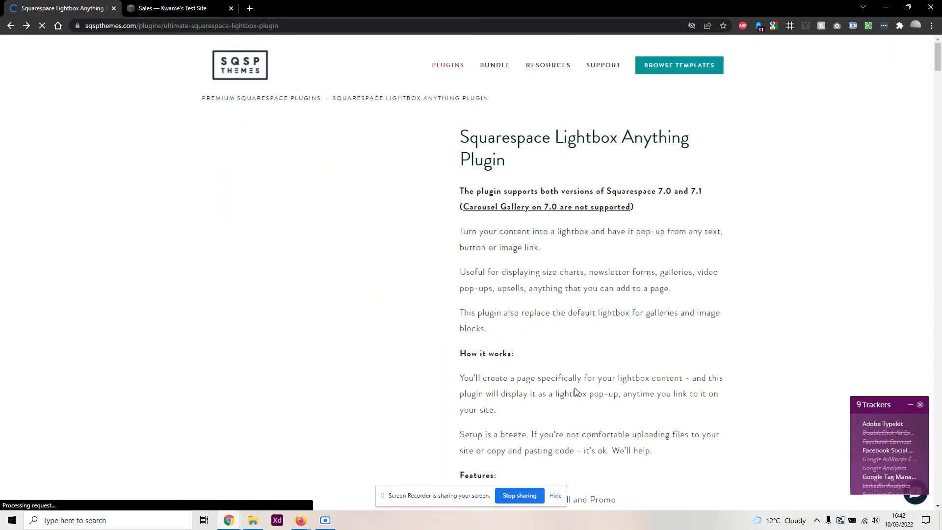
click(920, 396)
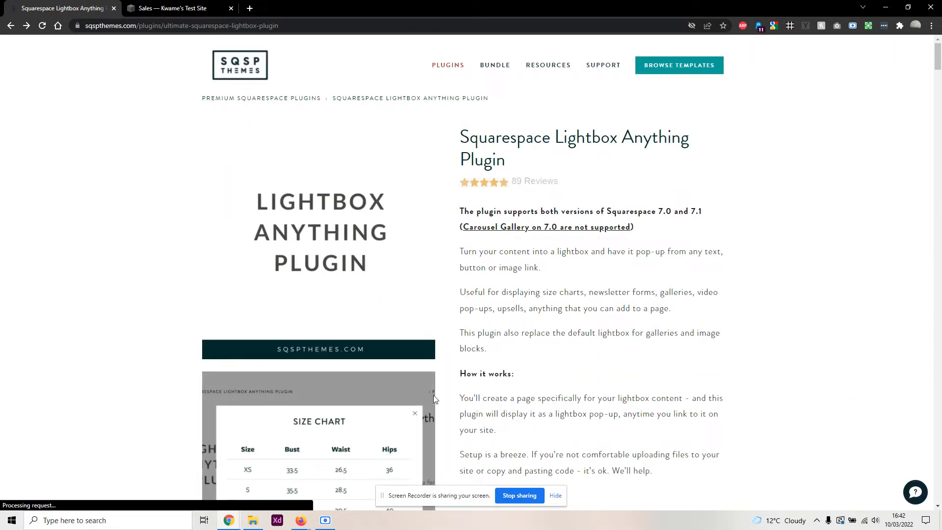
scroll(446, 316, down, 10)
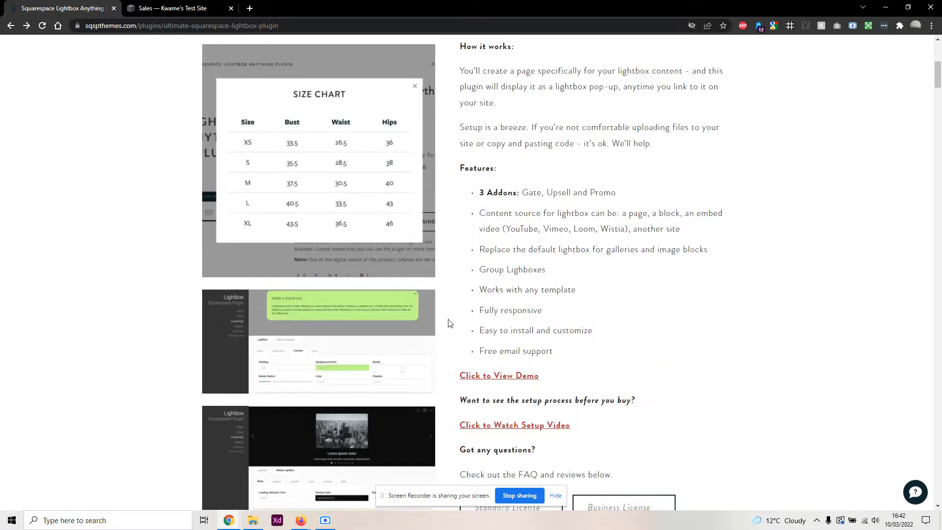
scroll(519, 265, up, 3)
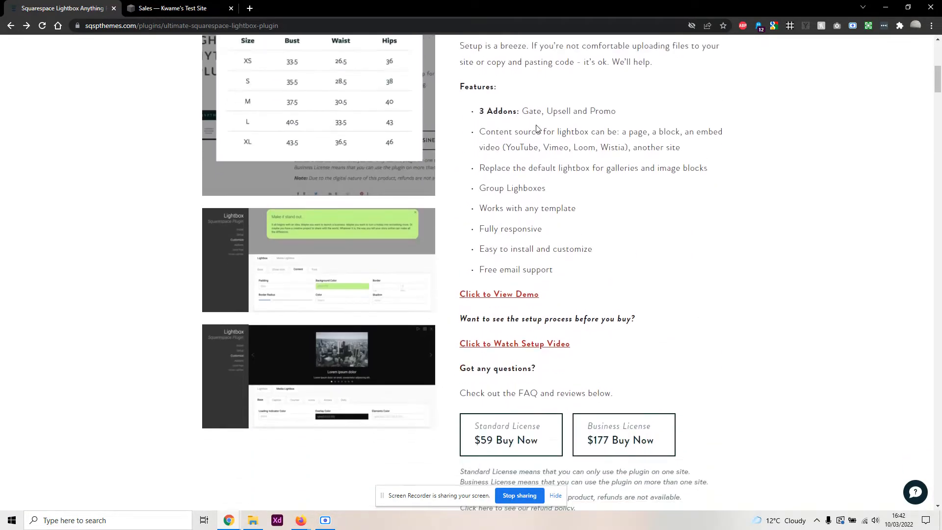
triple_click(574, 115)
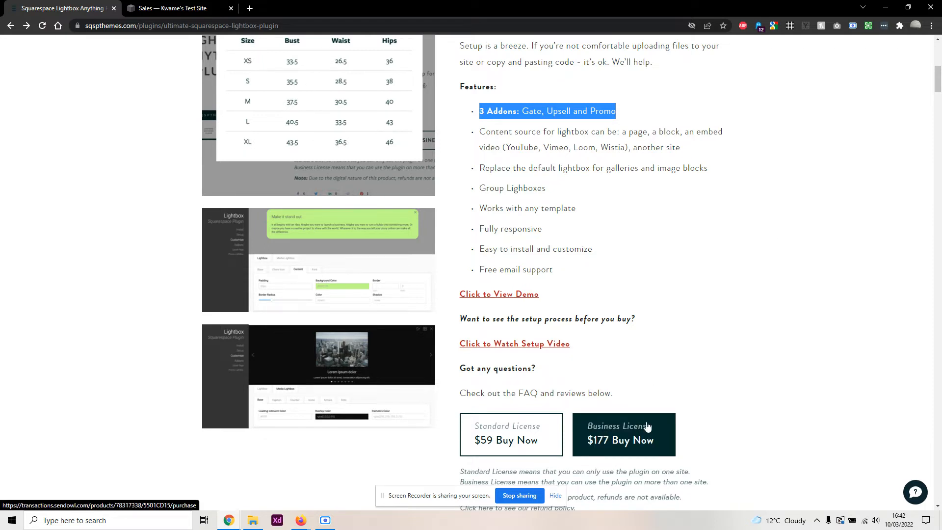
click(652, 147)
Step: Return to the SQSP Premium Plugin Bundle page and examine the included plugins and the bundle price
key(alt+Left)
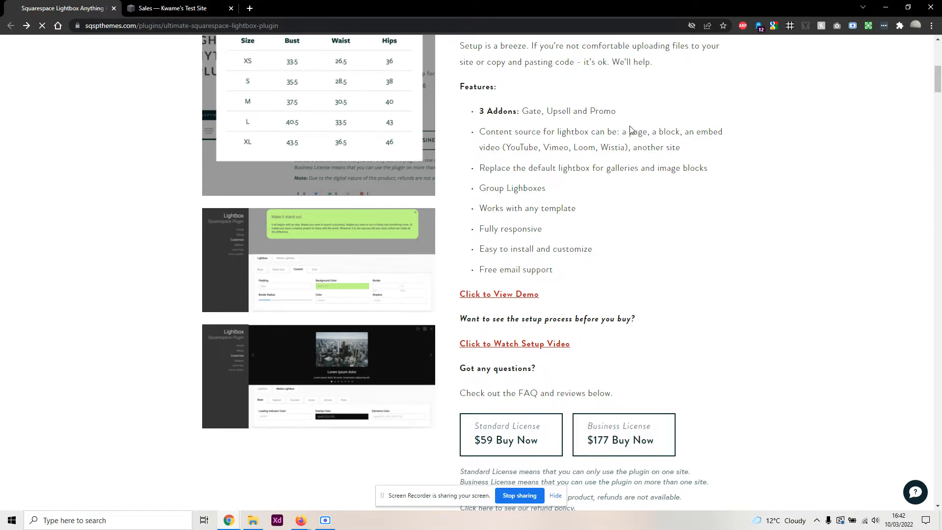
key(alt+Right)
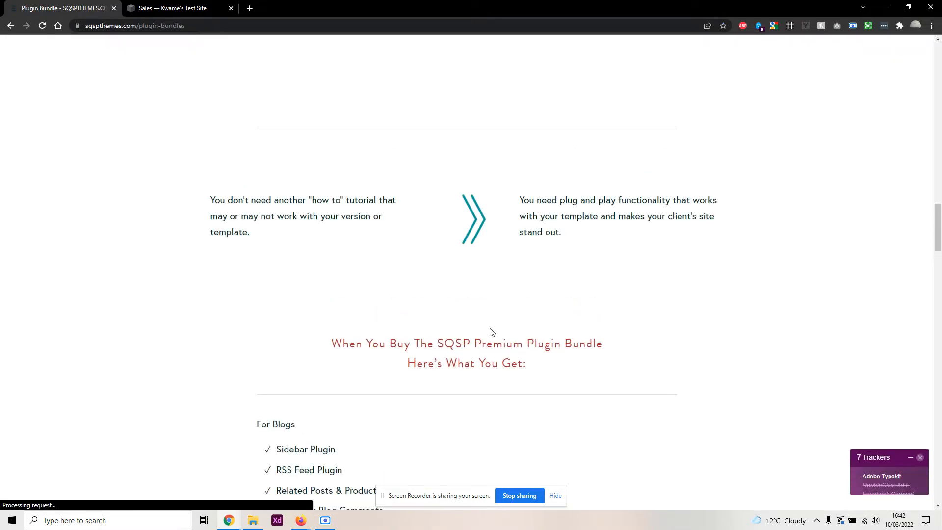
scroll(475, 354, down, 8)
scroll(479, 356, down, 15)
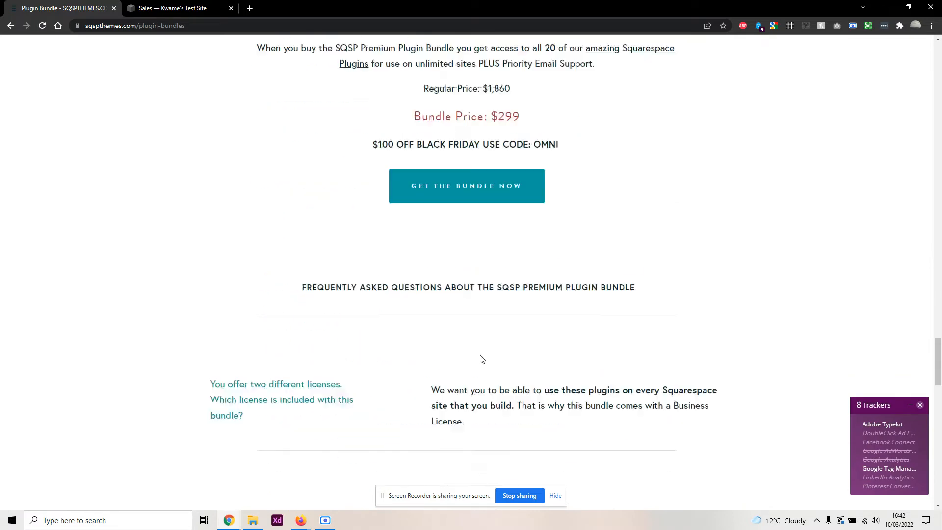
scroll(486, 351, up, 4)
scroll(535, 319, up, 8)
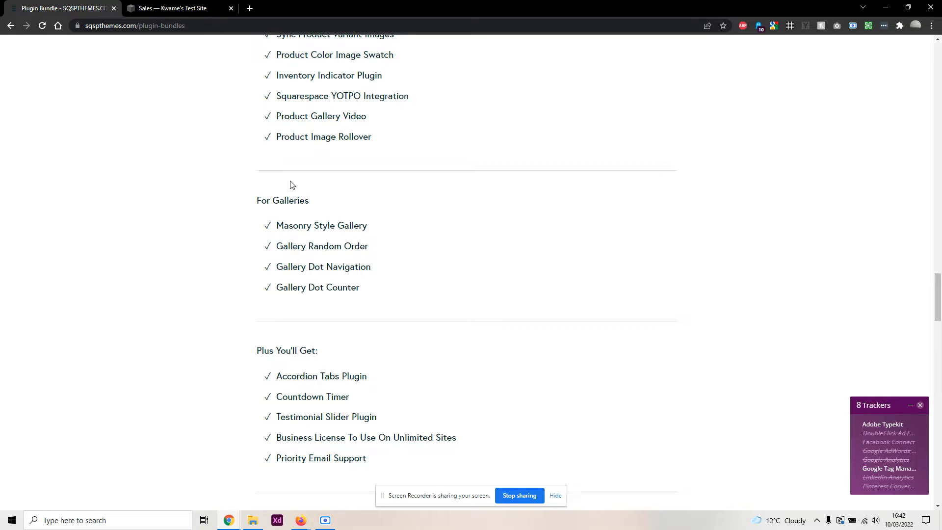
scroll(269, 112, up, 20)
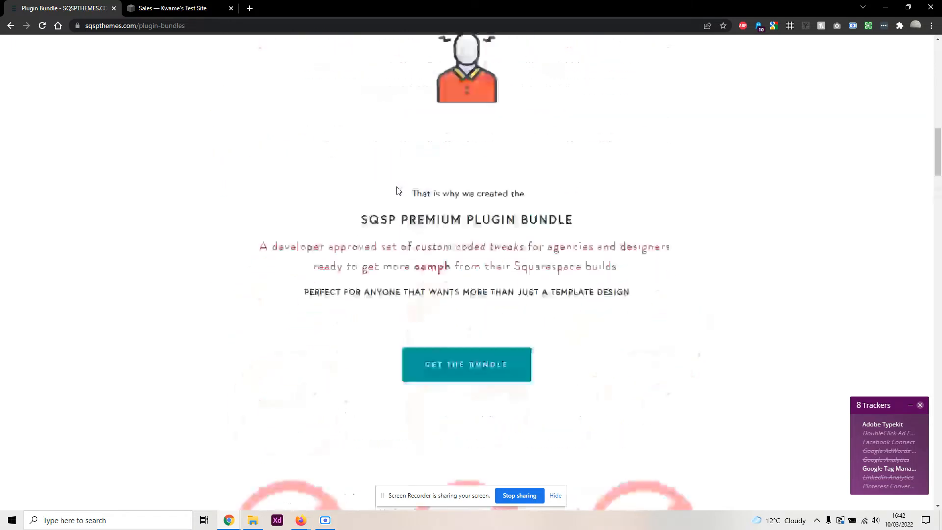
Step: Examine the Promo Lightbox script in the site's footer code injection and highlight the js-promo-lightbox link code below it
click(168, 7)
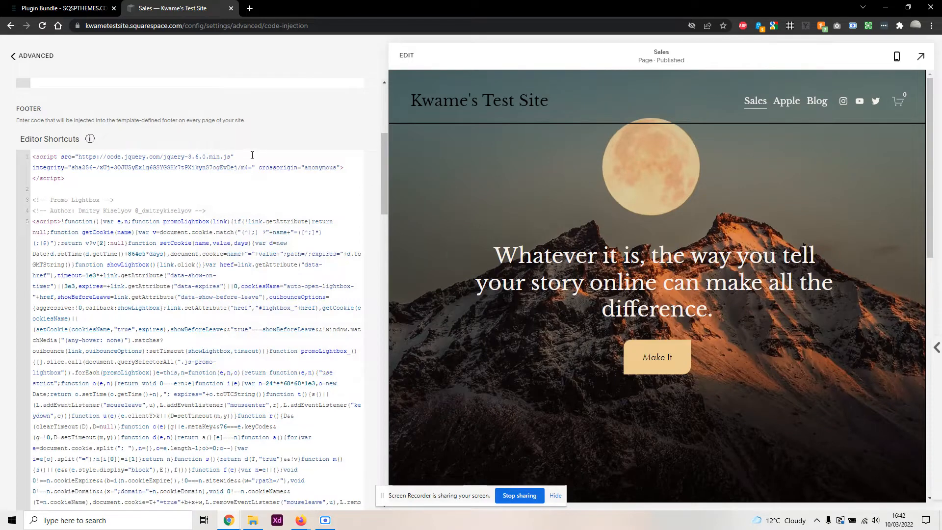
scroll(141, 146, down, 2)
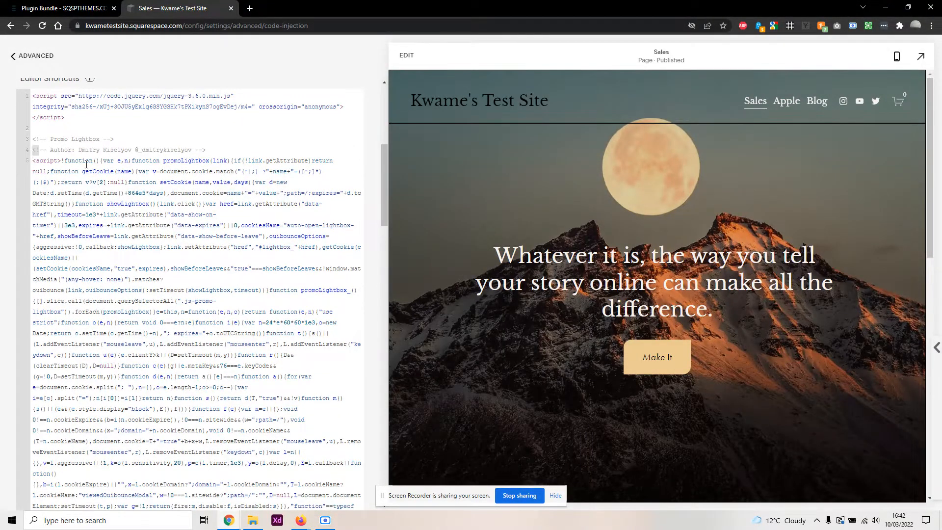
drag(30, 154, 199, 411)
scroll(207, 402, down, 6)
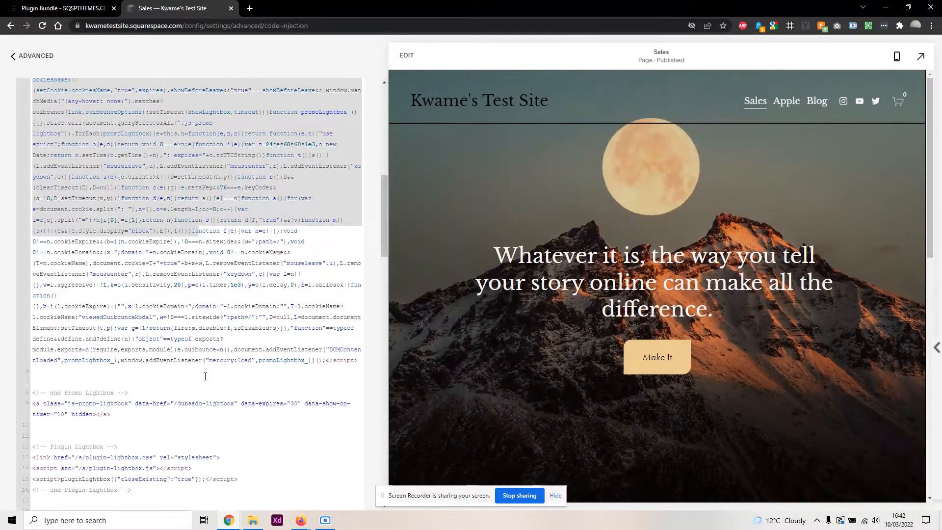
scroll(24, 239, down, 5)
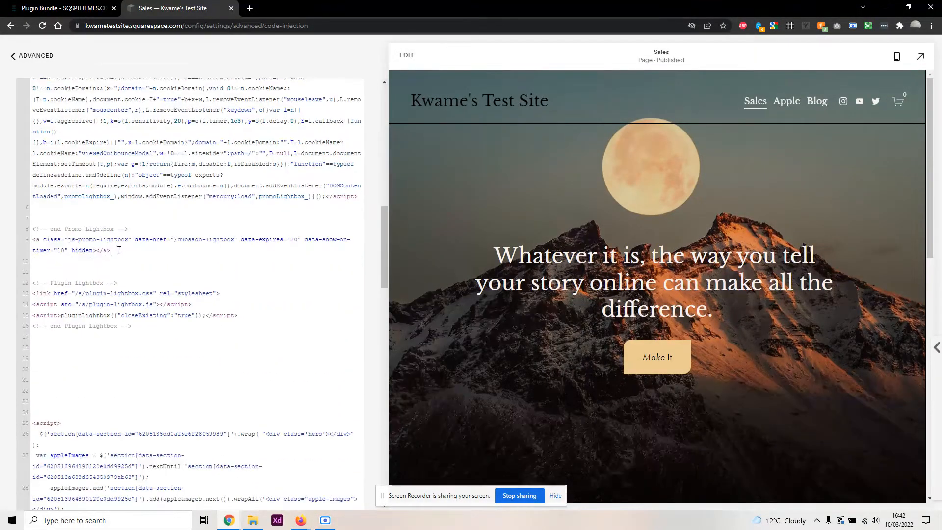
drag(118, 251, 23, 232)
scroll(65, 261, up, 5)
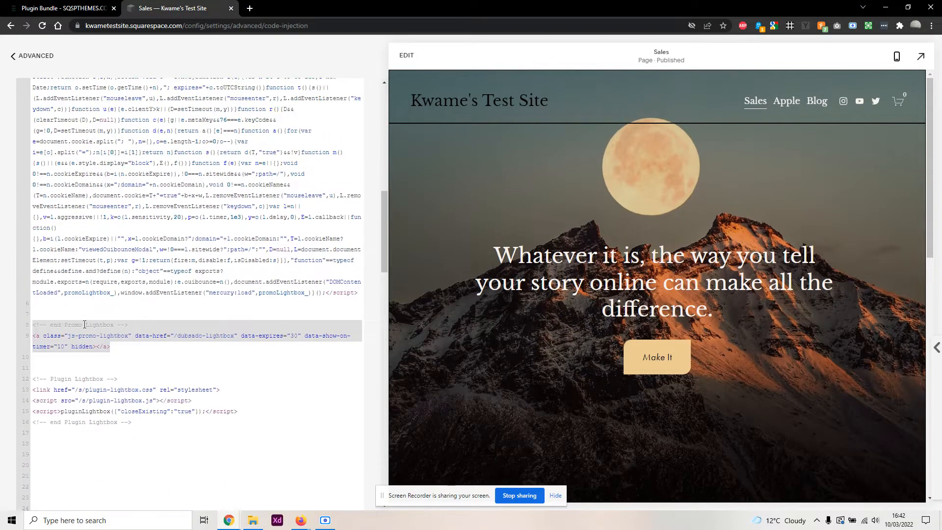
scroll(96, 322, down, 5)
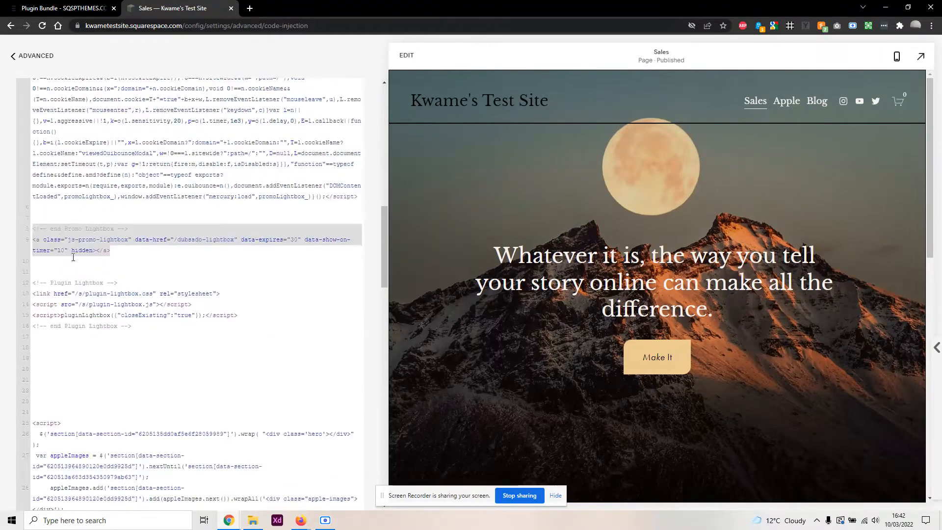
scroll(59, 319, up, 2)
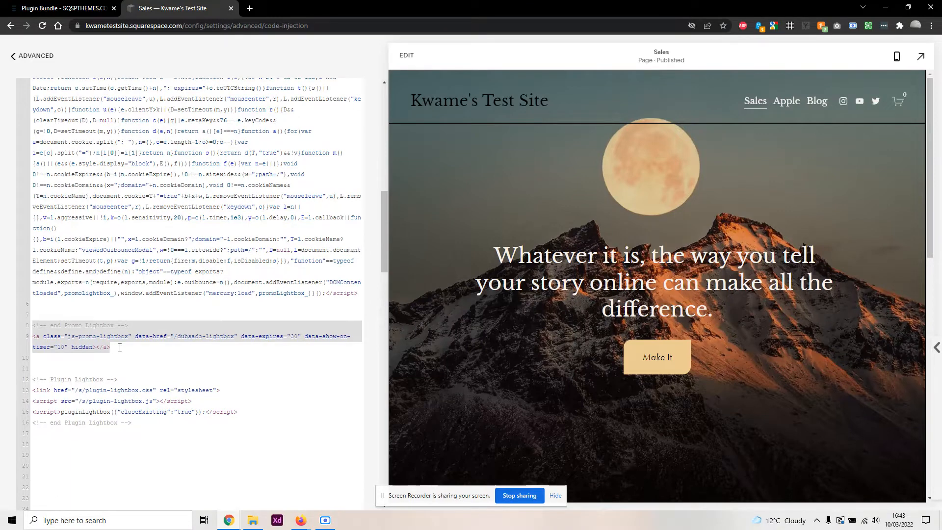
drag(134, 347, 32, 326)
Step: Open the Lightbox plugin's instructions.html from the download folder in a new browser tab and go to its Promo Lightbox section
key(alt+Tab)
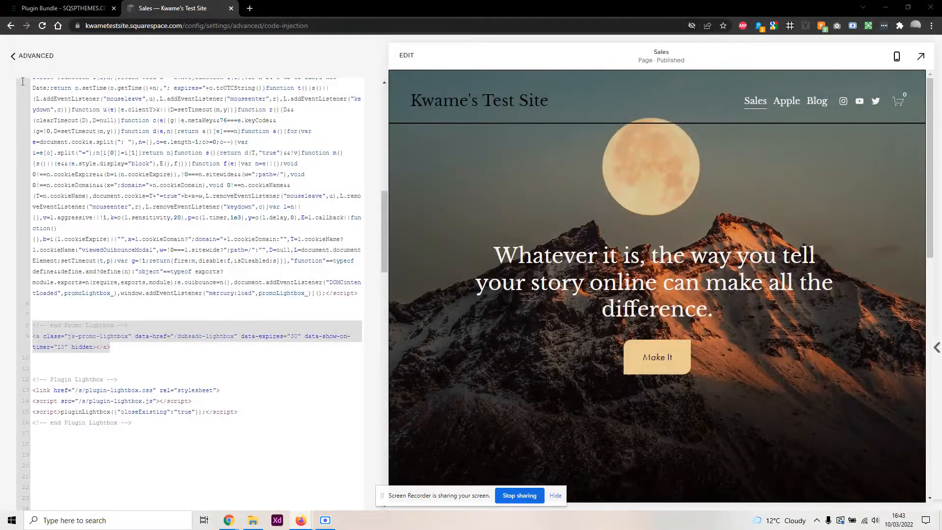
click(25, 57)
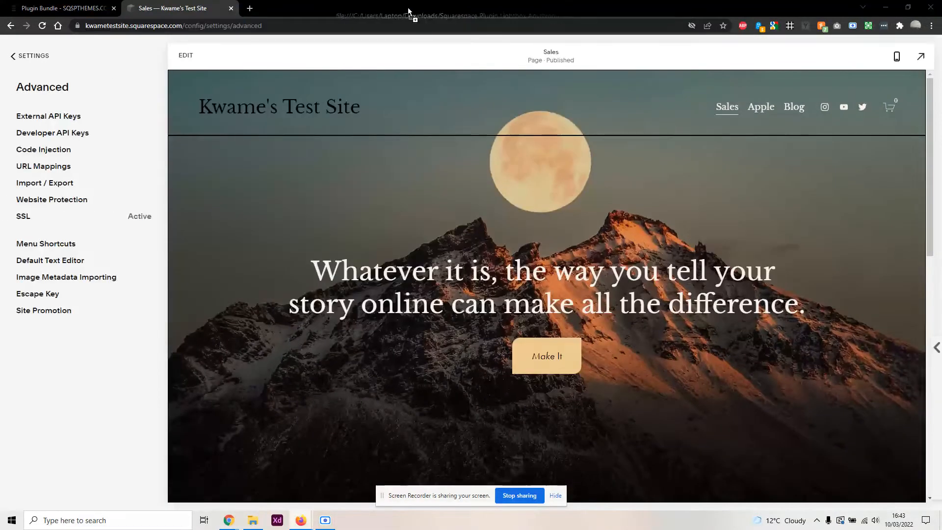
drag(411, 13, 242, 7)
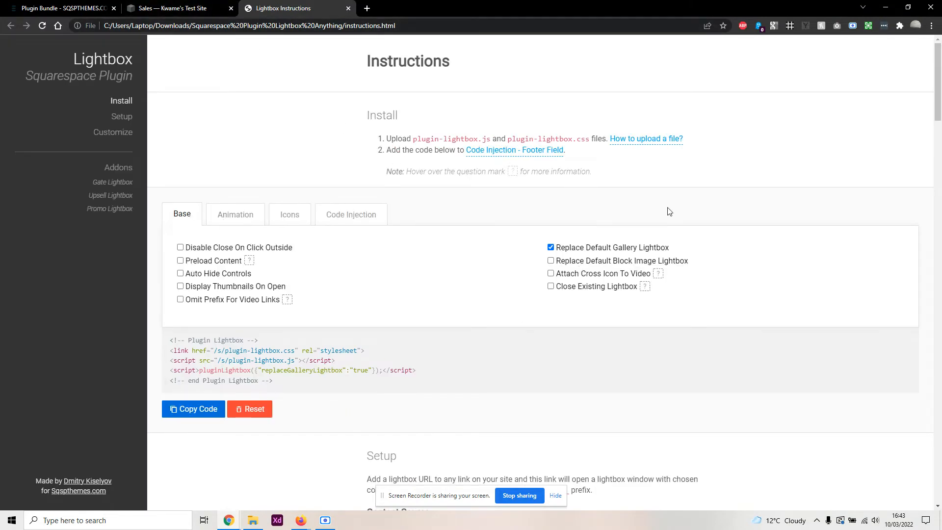
scroll(669, 211, down, 20)
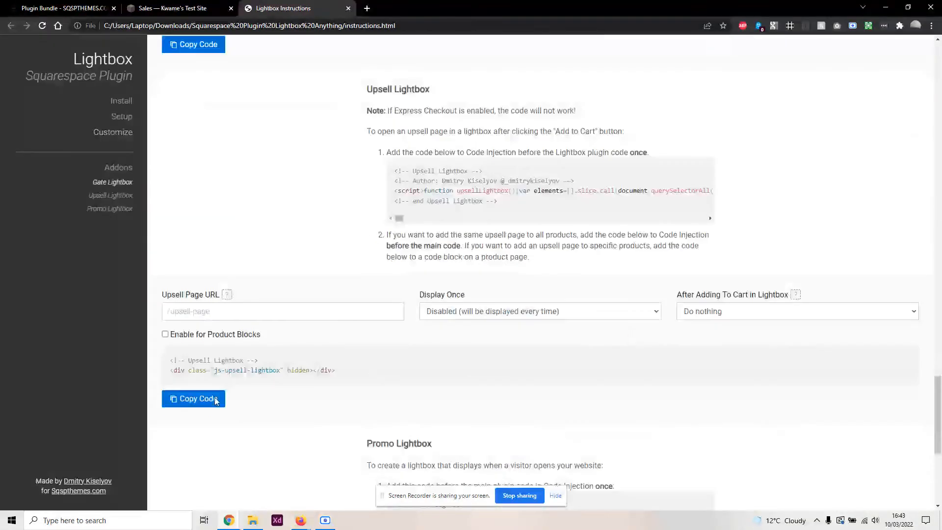
scroll(216, 400, down, 6)
scroll(294, 344, up, 10)
scroll(391, 299, down, 6)
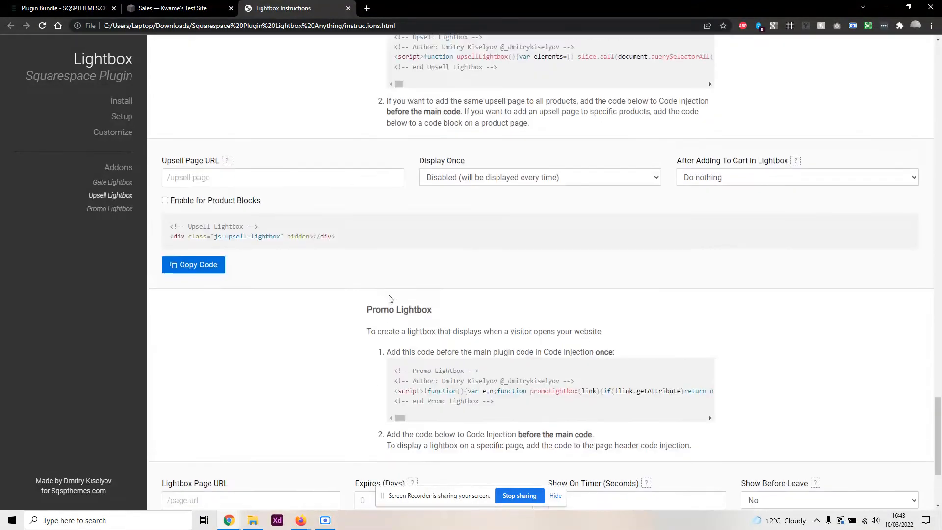
scroll(423, 374, down, 3)
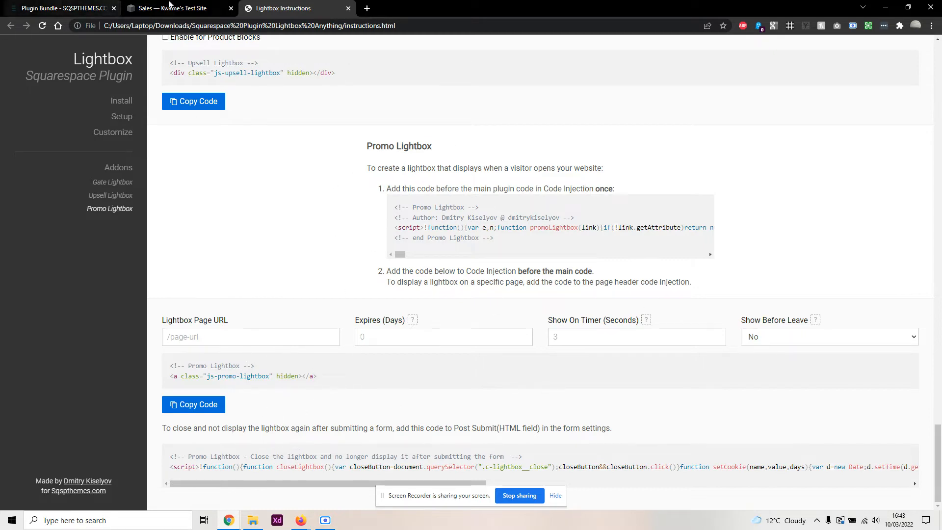
Step: Check the Dubsado Lightbox page's URL slug in its page settings against the instructions' Lightbox Page URL field, then close the settings
click(170, 8)
click(34, 57)
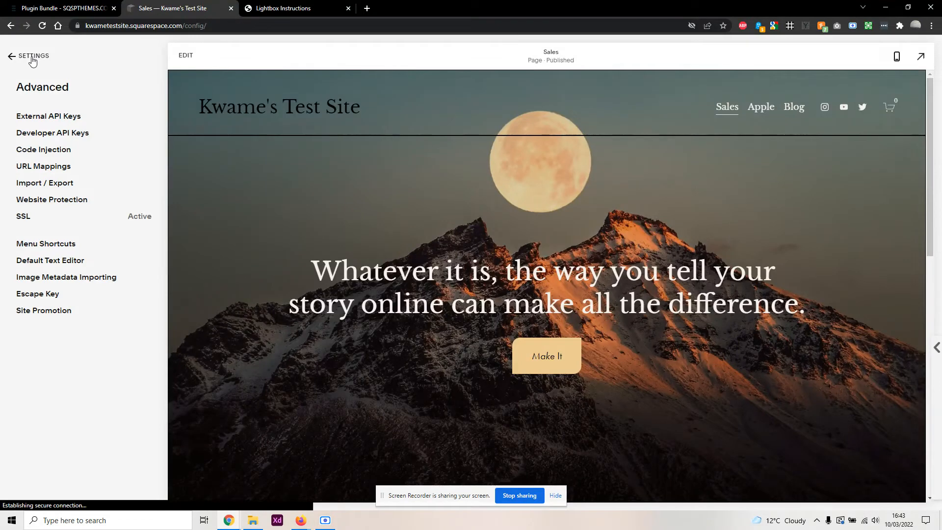
click(30, 116)
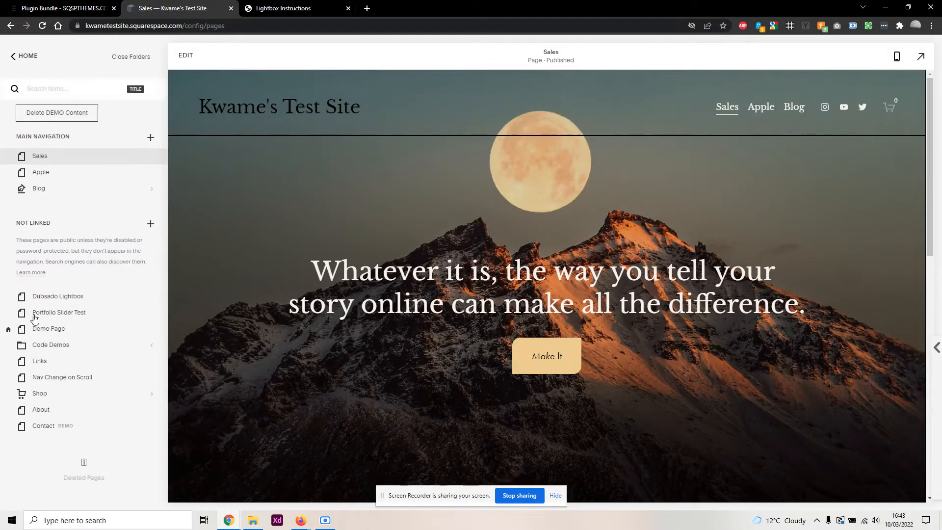
click(69, 302)
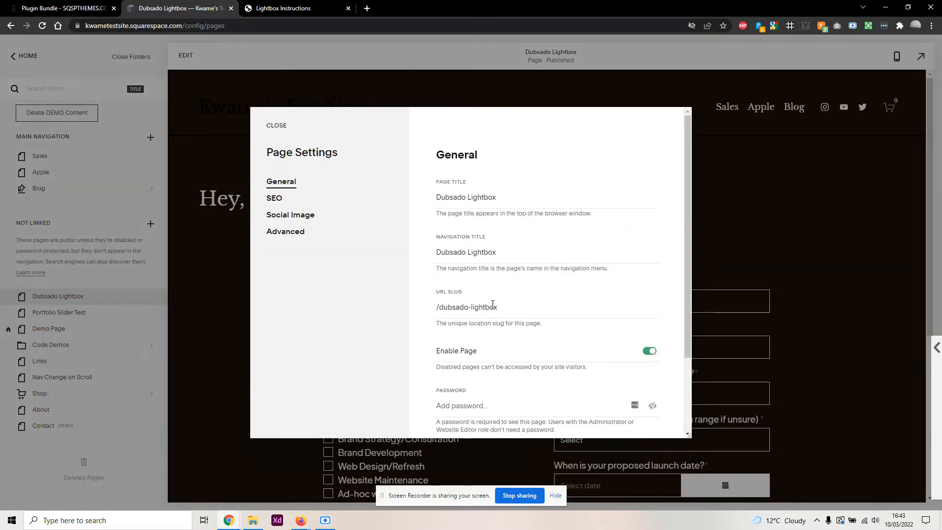
click(289, 8)
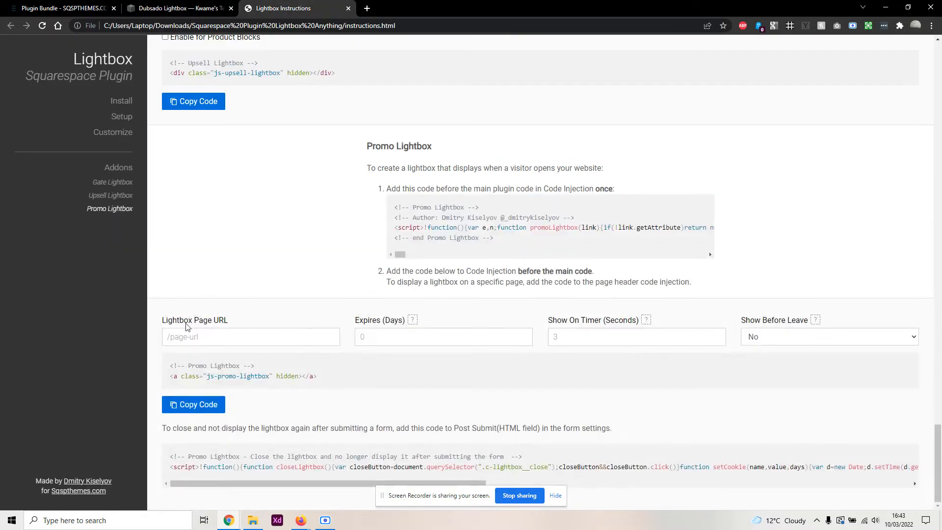
click(176, 8)
click(275, 127)
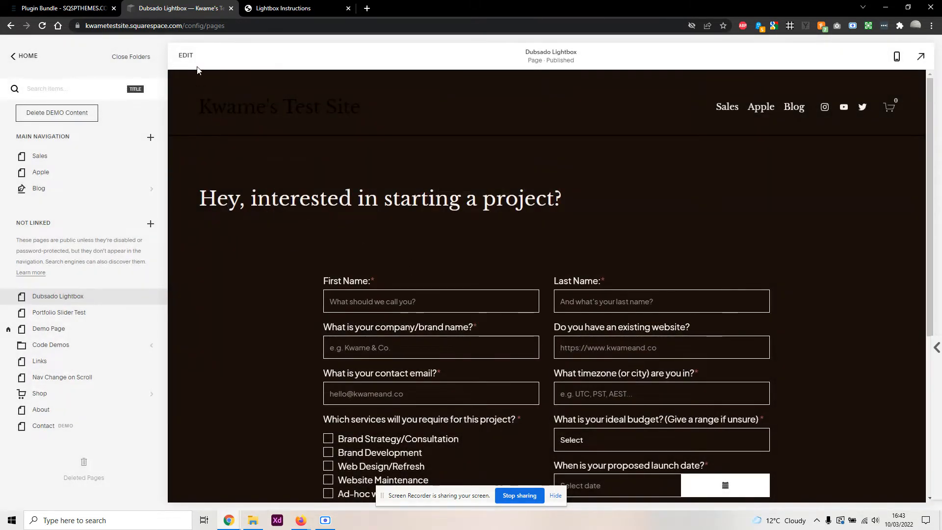
Step: Edit the Dubsado Lightbox page, open the code block below the heading and select all of its embed code
click(186, 56)
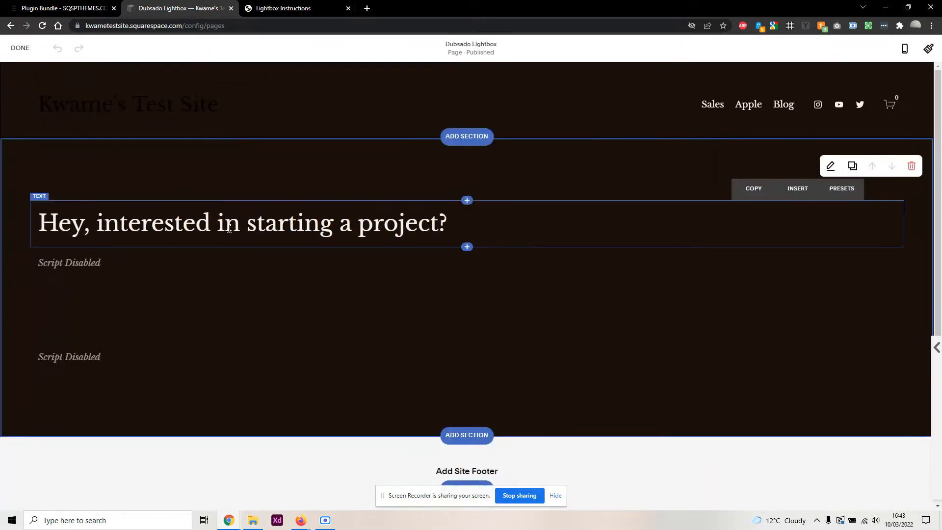
click(79, 338)
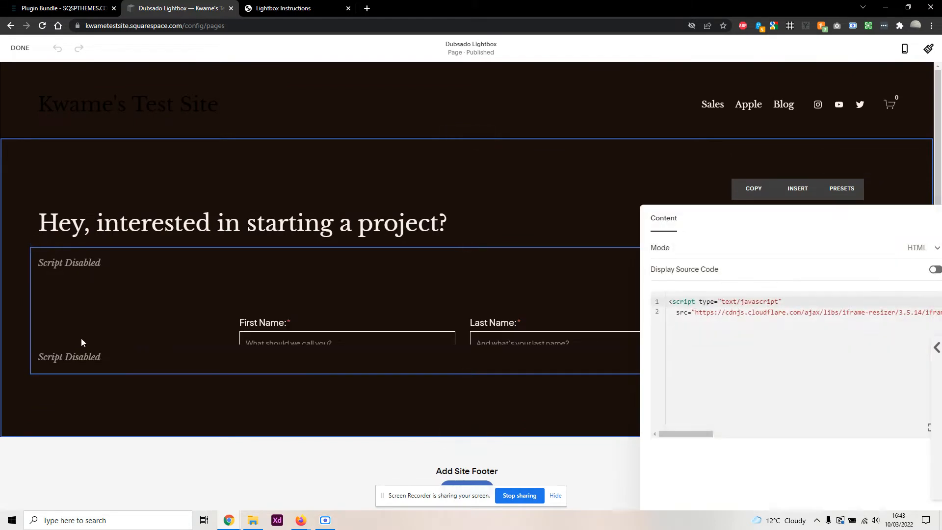
drag(778, 224, 350, 165)
click(400, 283)
key(ctrl+a)
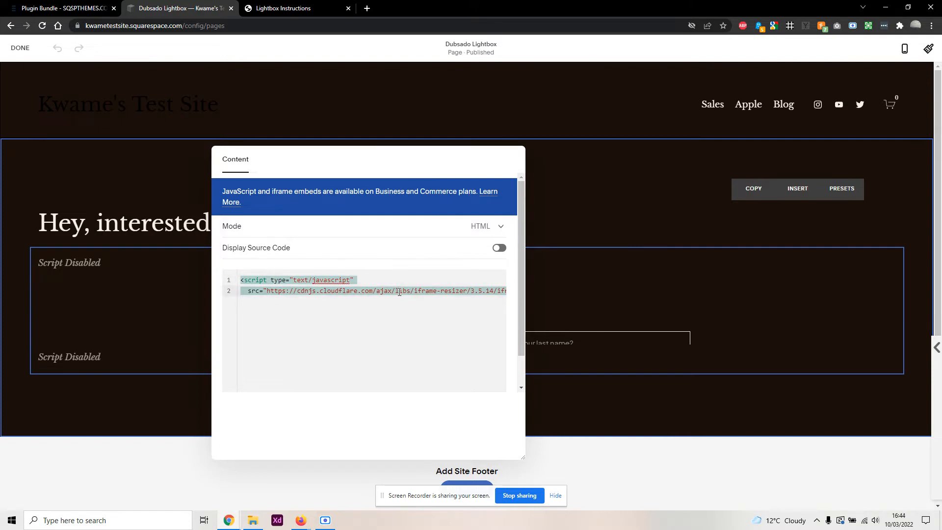
Step: Paste the Dubsado form embed code over the selected code in the code block, close the block and finish editing the page
key(ctrl+v)
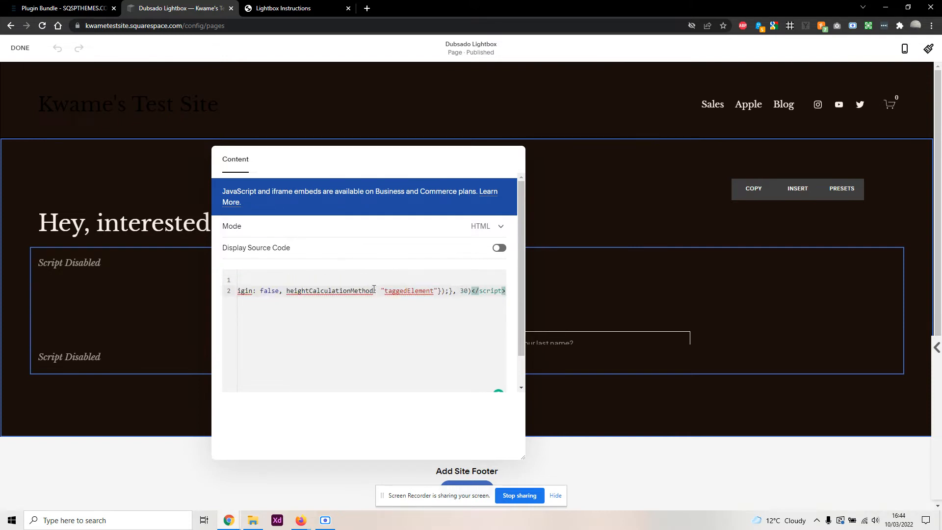
drag(316, 301, 286, 290)
click(89, 130)
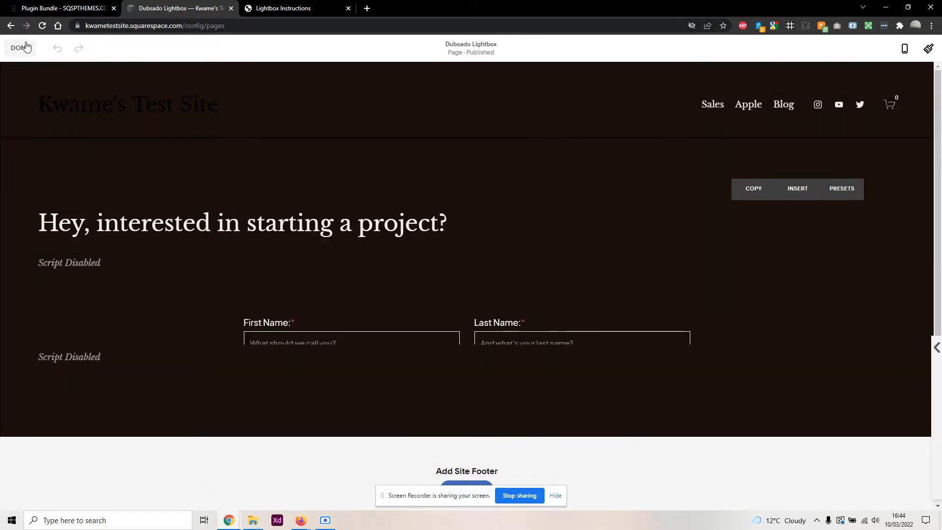
click(22, 48)
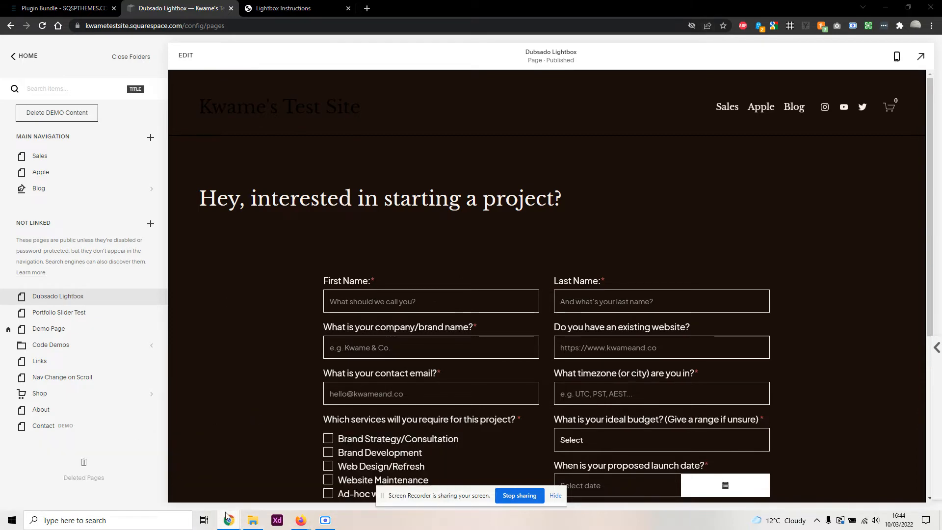
Step: Copy the test site's URL with its password parameter from the Incognito window, close that window and load the URL in a fresh Incognito window
mouse_move(228, 519)
click(286, 471)
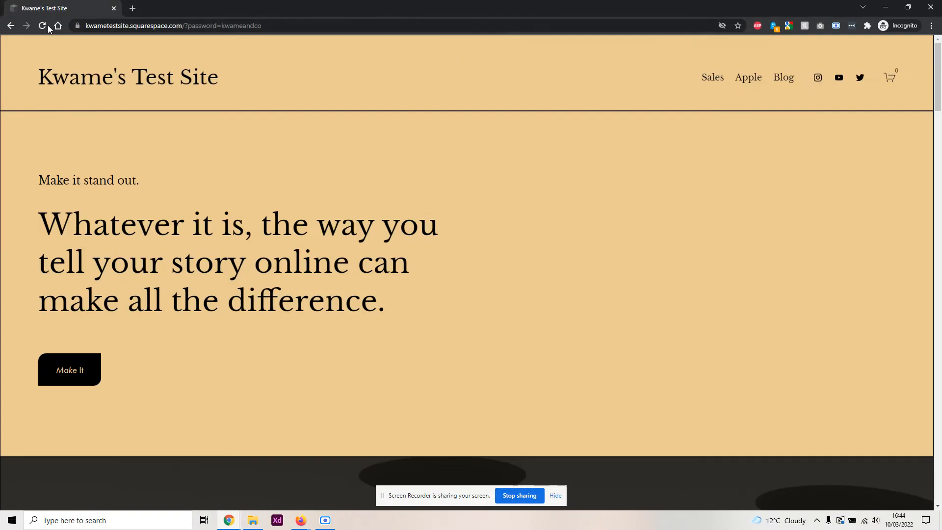
click(148, 26)
key(ctrl+c)
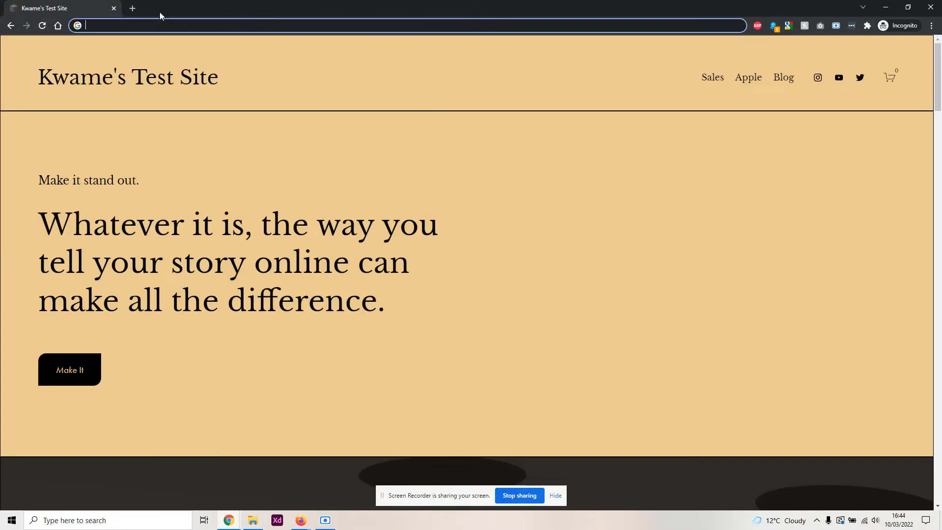
key(alt+F4)
key(ctrl+shift+n)
key(ctrl+v)
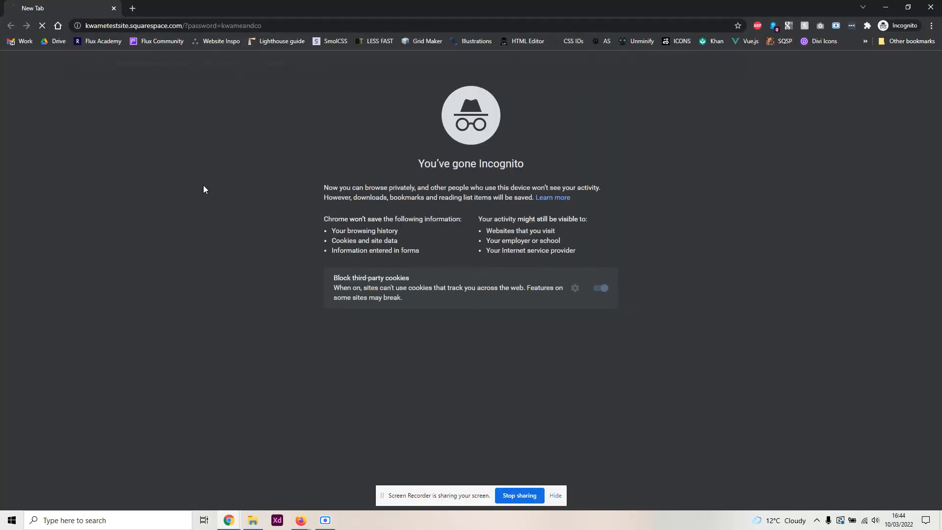
key(Return)
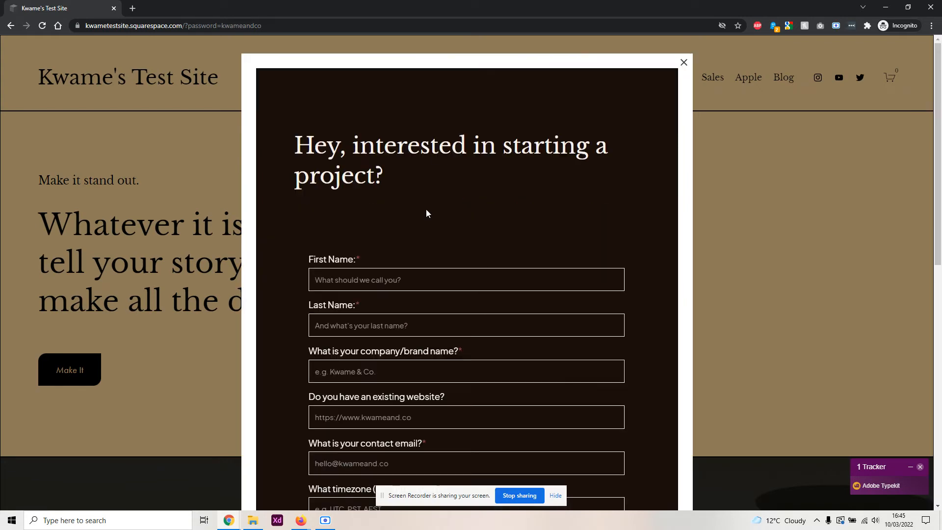
Step: Look through the Dubsado form in the promo lightbox on the test site, and minimize the Incognito window
scroll(425, 216, down, 7)
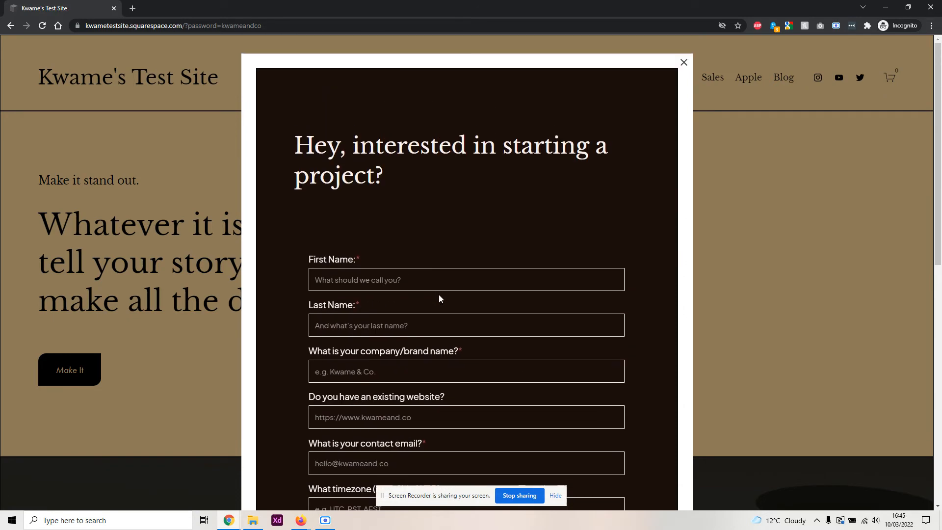
scroll(437, 287, down, 10)
scroll(344, 264, down, 8)
click(885, 6)
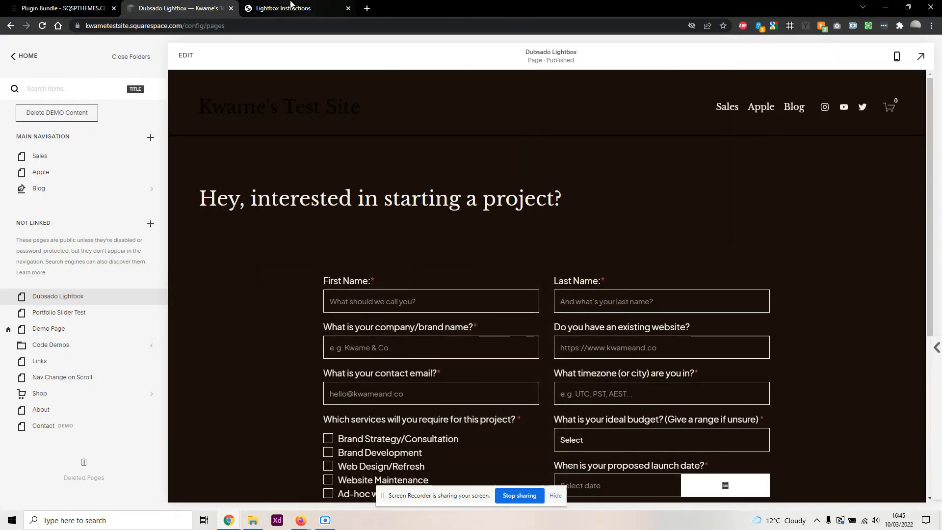
Step: Go to the Customize section of the Lightbox Instructions and reset the custom lightbox styles
click(255, 6)
scroll(342, 294, up, 10)
scroll(343, 292, up, 12)
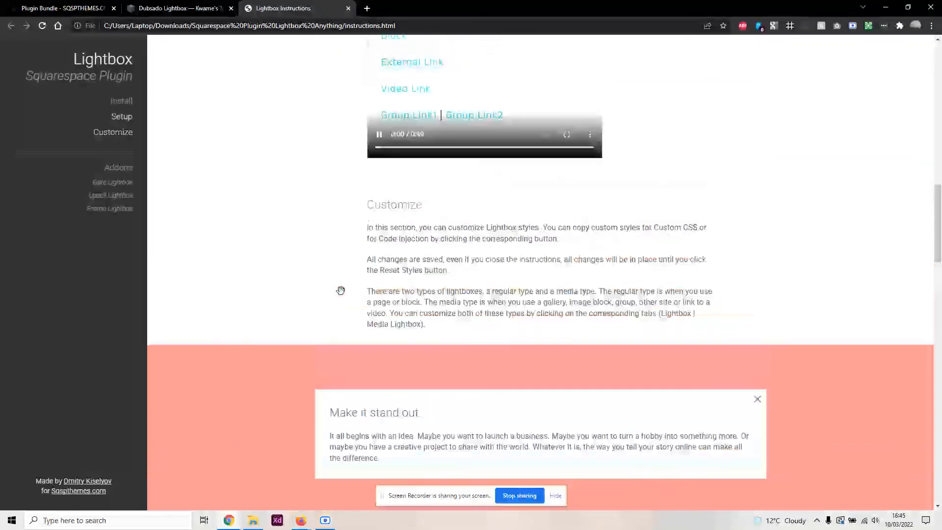
scroll(341, 294, down, 7)
scroll(343, 296, up, 2)
scroll(224, 337, down, 2)
scroll(224, 337, up, 1)
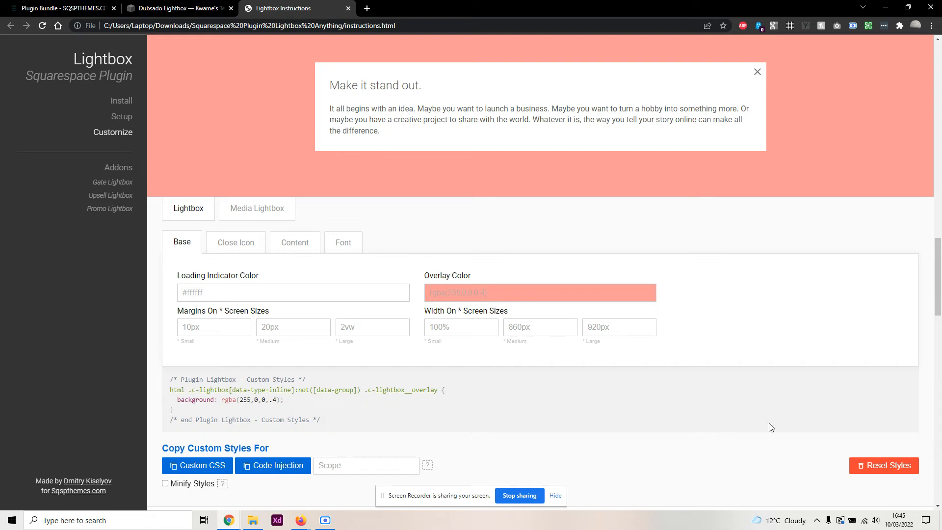
click(875, 464)
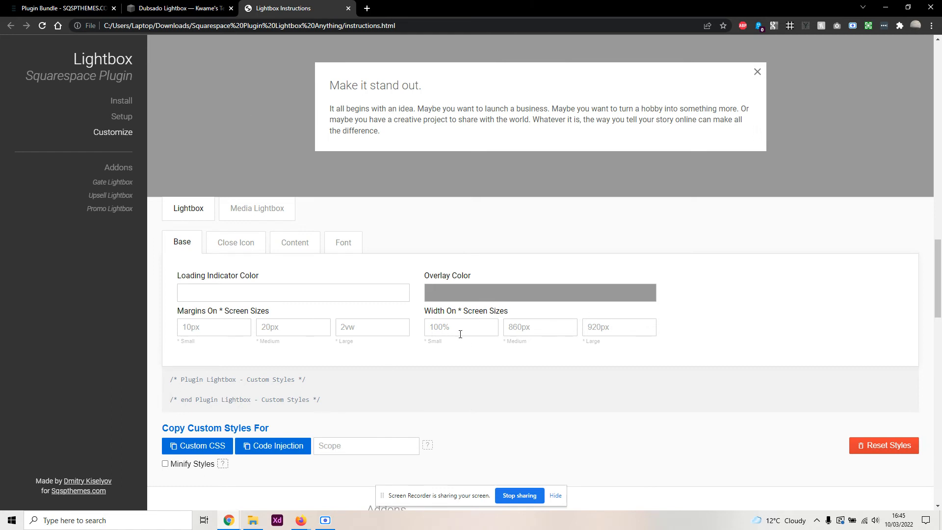
Step: Examine the regular lightbox's Content and Font style options, and return to its Base options
click(260, 249)
click(294, 244)
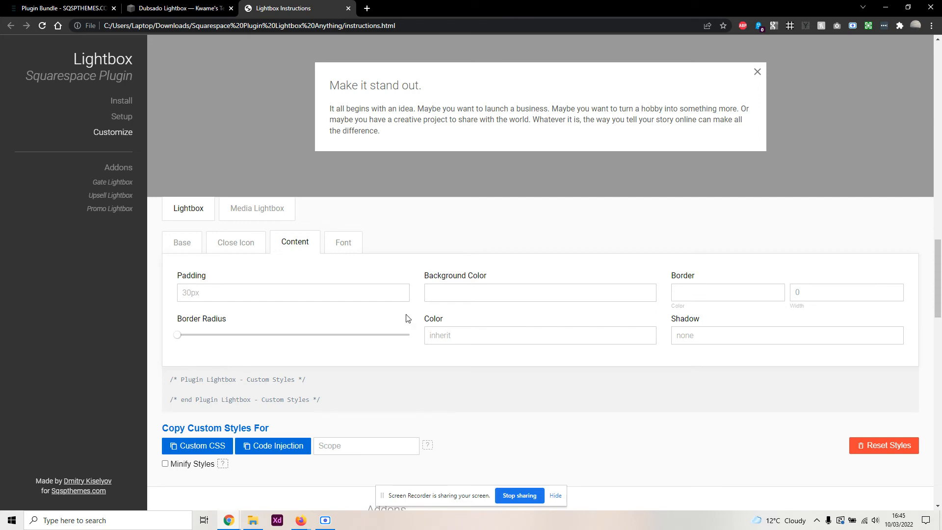
click(337, 251)
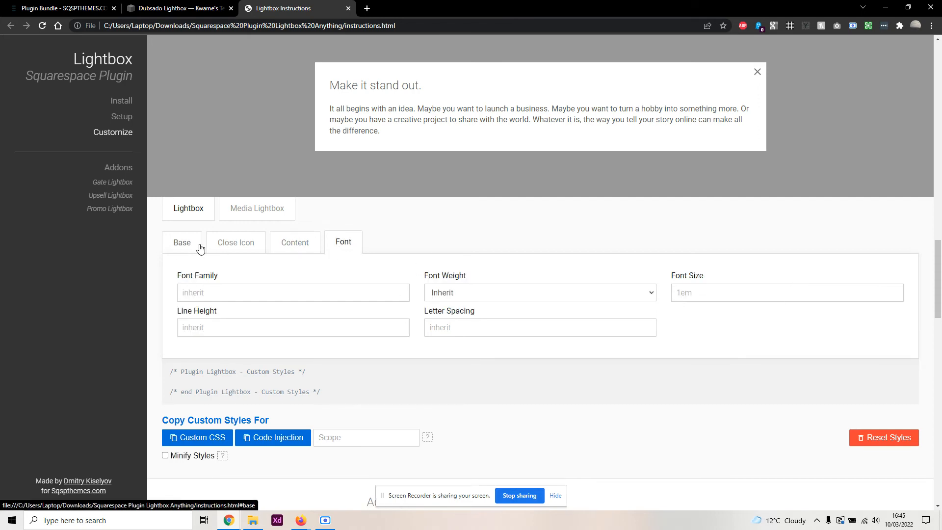
click(182, 243)
Step: Check the explanation of the Preload Content option in the Install section of the instructions
scroll(388, 284, up, 15)
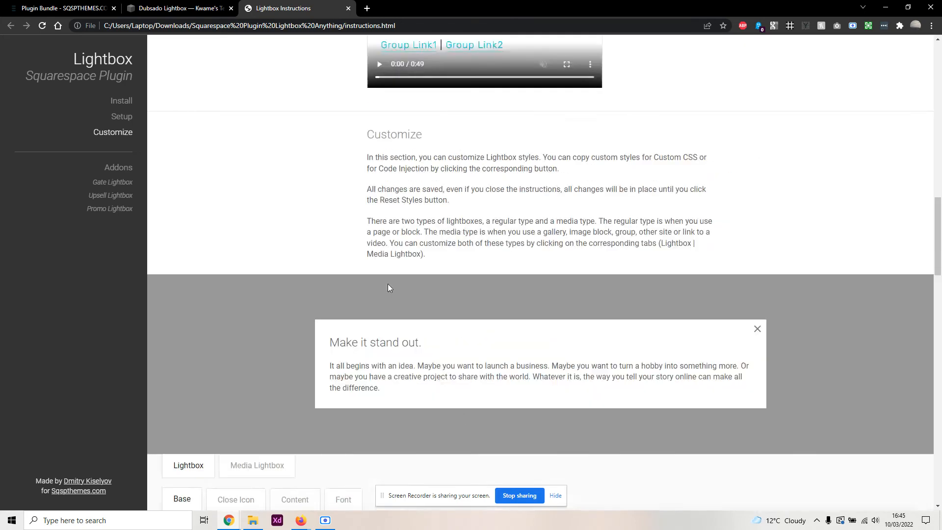
scroll(305, 283, up, 8)
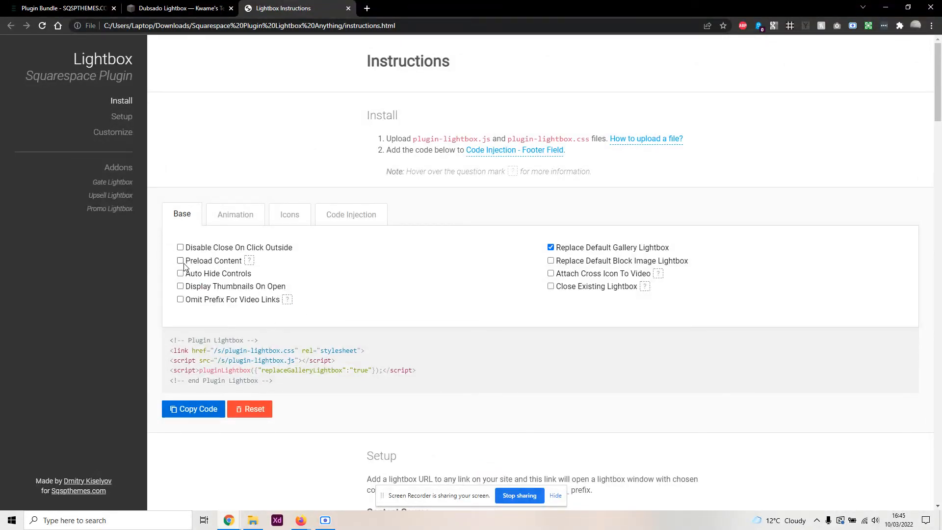
mouse_move(250, 262)
Step: Return to the Squarespace site and reload the frame previewing the Dubsado Lightbox page
click(179, 8)
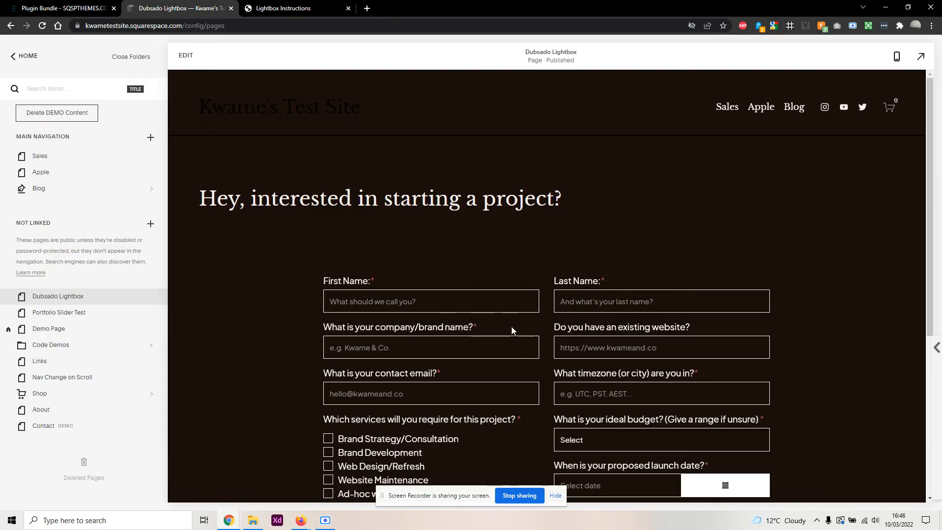
right_click(326, 222)
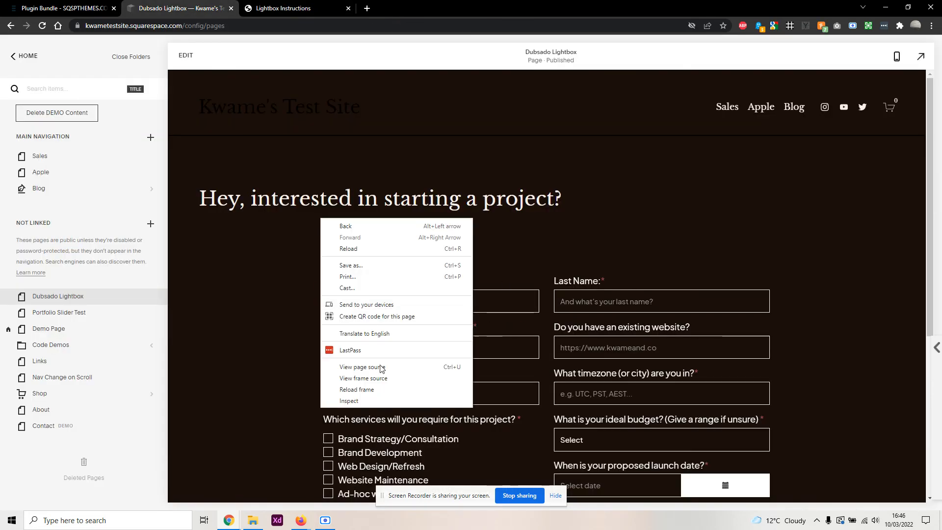
click(359, 389)
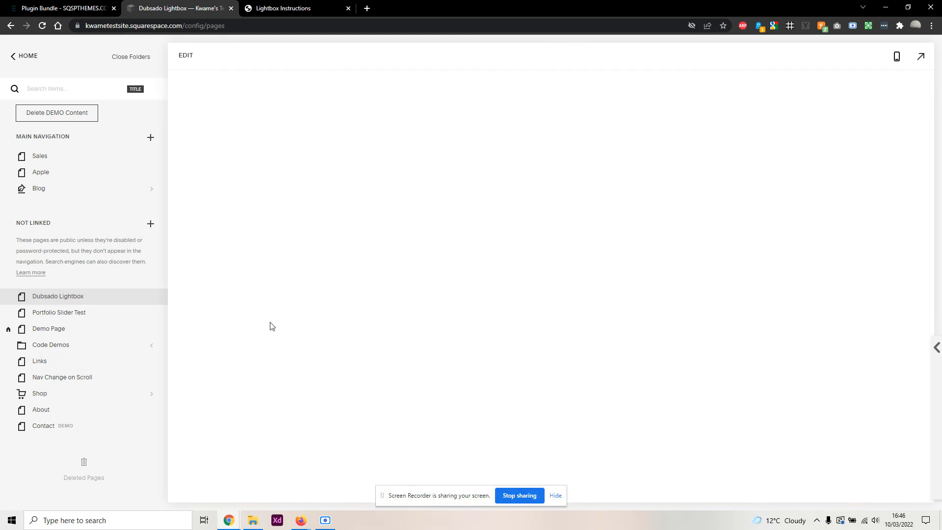